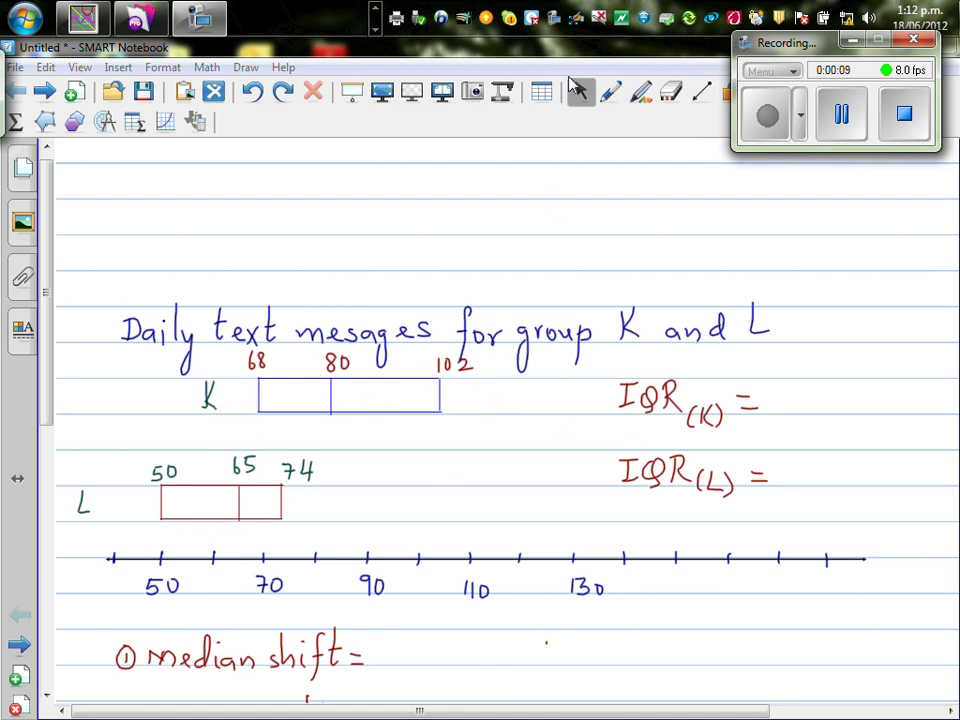
# - Redraw the 0 of the 80 median label above group K's box plot
pyautogui.click(611, 92)
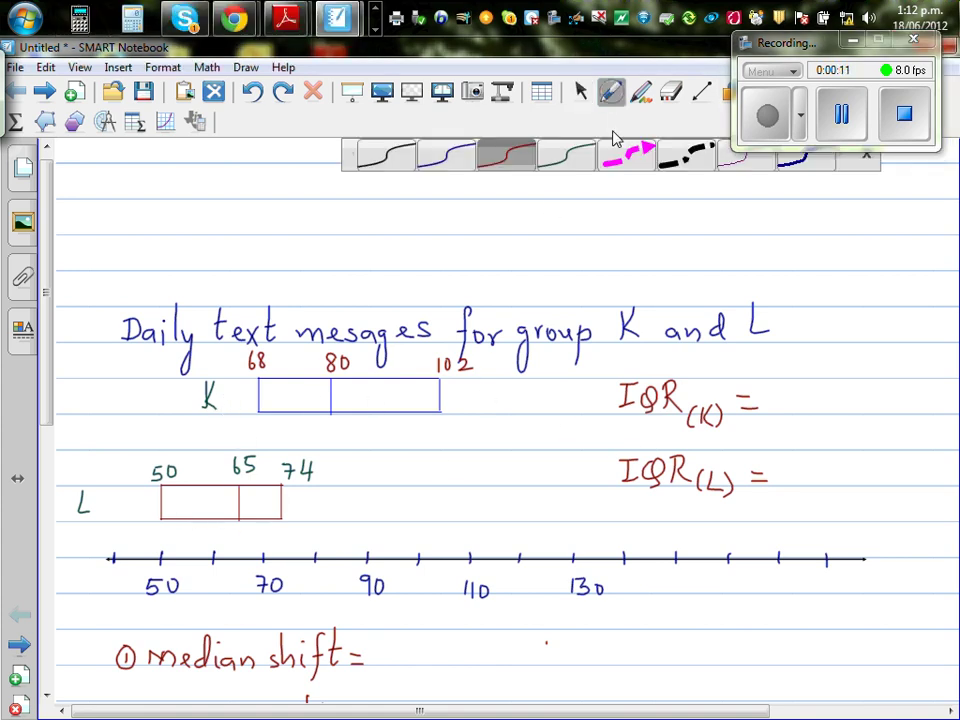
pyautogui.click(868, 162)
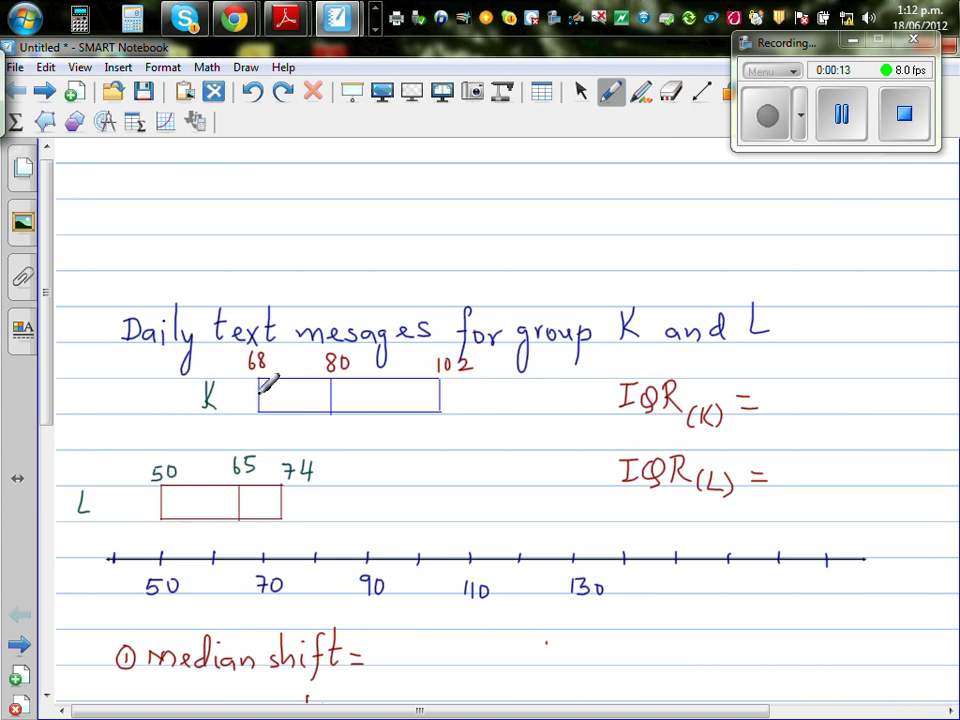
pyautogui.moveTo(334, 376); pyautogui.dragTo(346, 366)
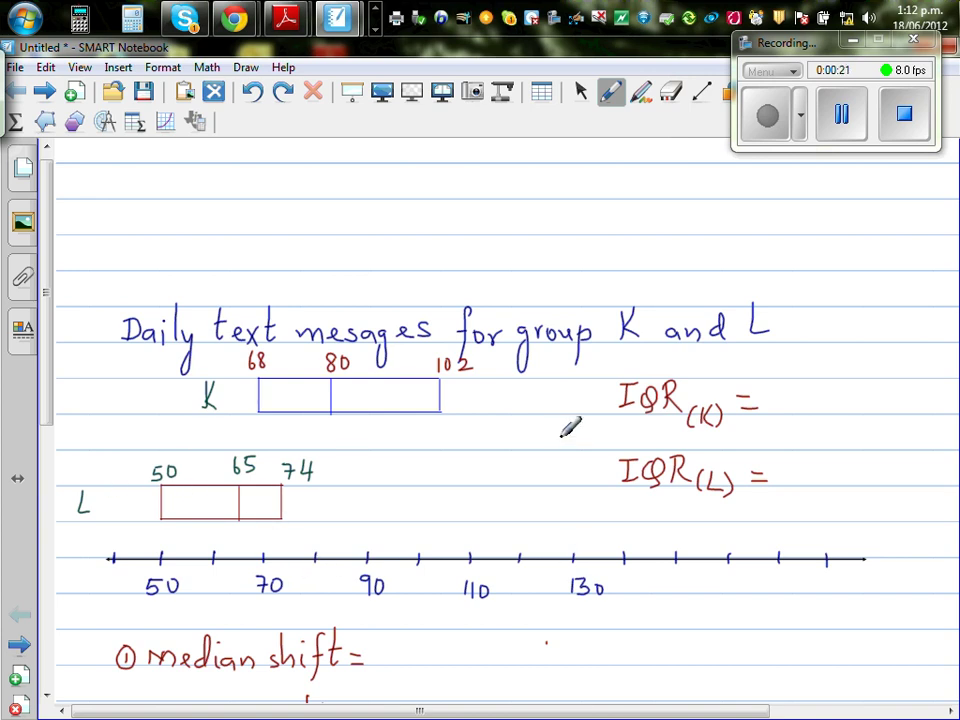
# - Scroll the page down to bring the median-shift question into view
pyautogui.moveTo(47, 324); pyautogui.dragTo(47, 336)
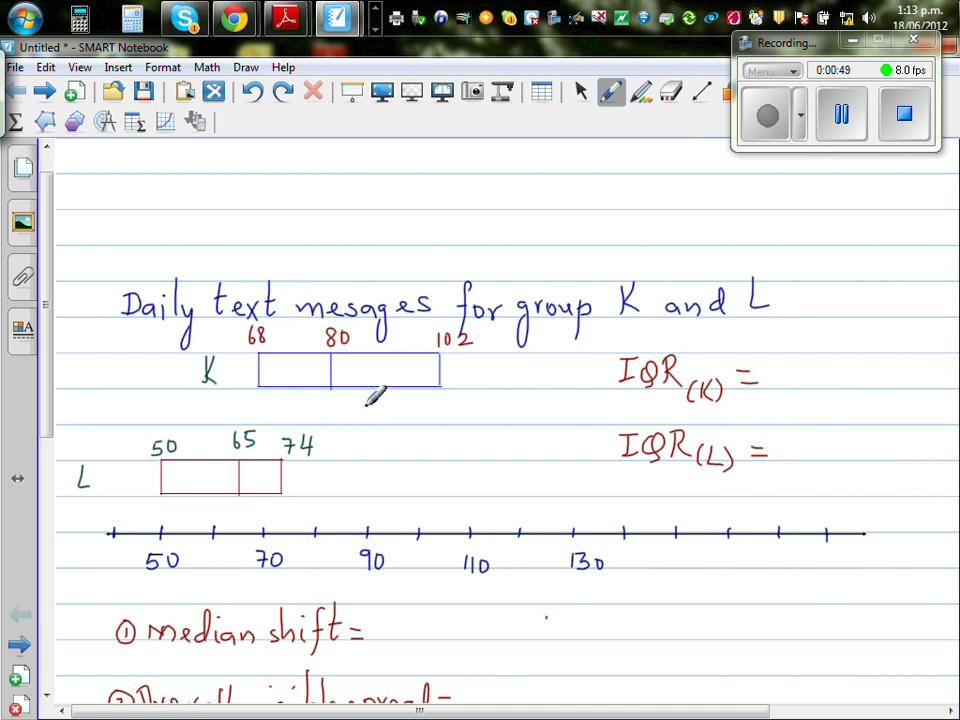
pyautogui.moveTo(47, 386)
pyautogui.mouseDown()
pyautogui.moveTo(50, 402)
pyautogui.moveTo(47, 378)
pyautogui.mouseUp()
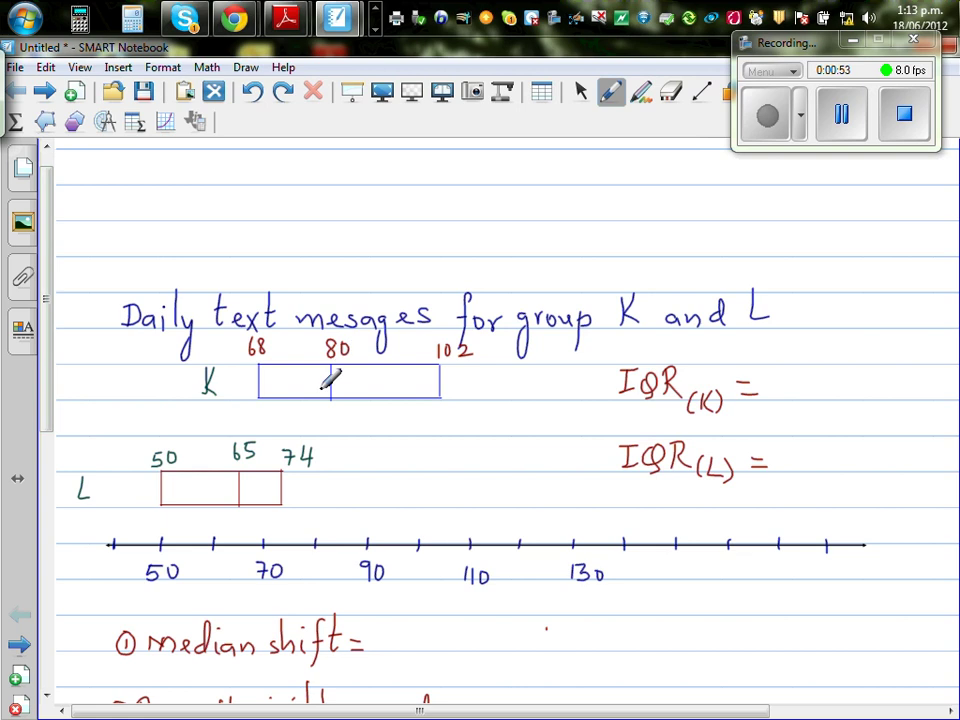
pyautogui.moveTo(51, 326); pyautogui.dragTo(54, 368)
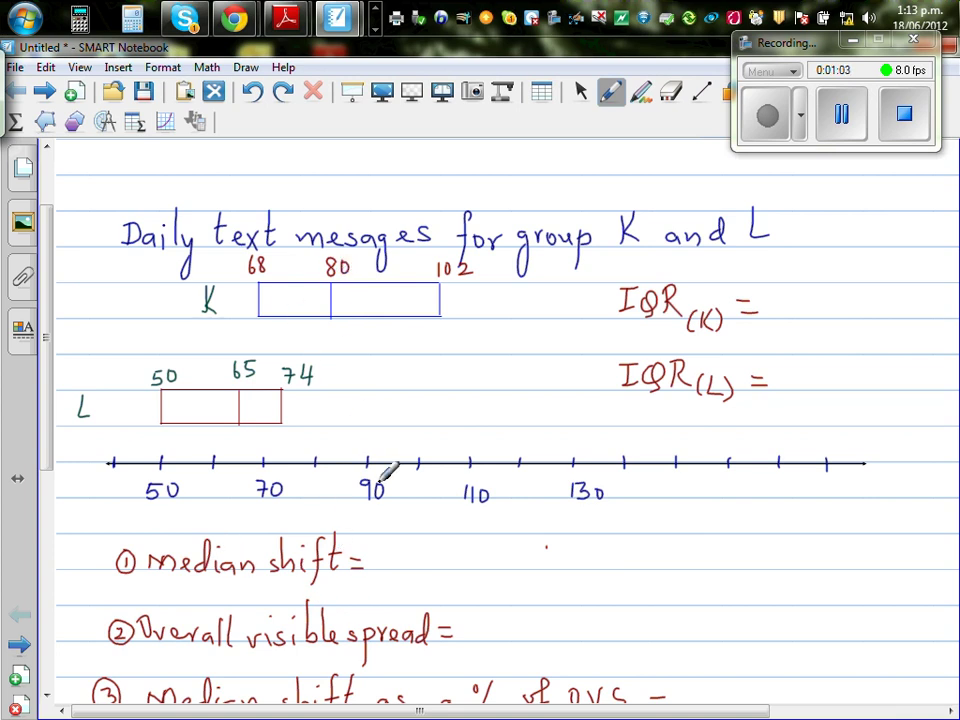
pyautogui.click(612, 93)
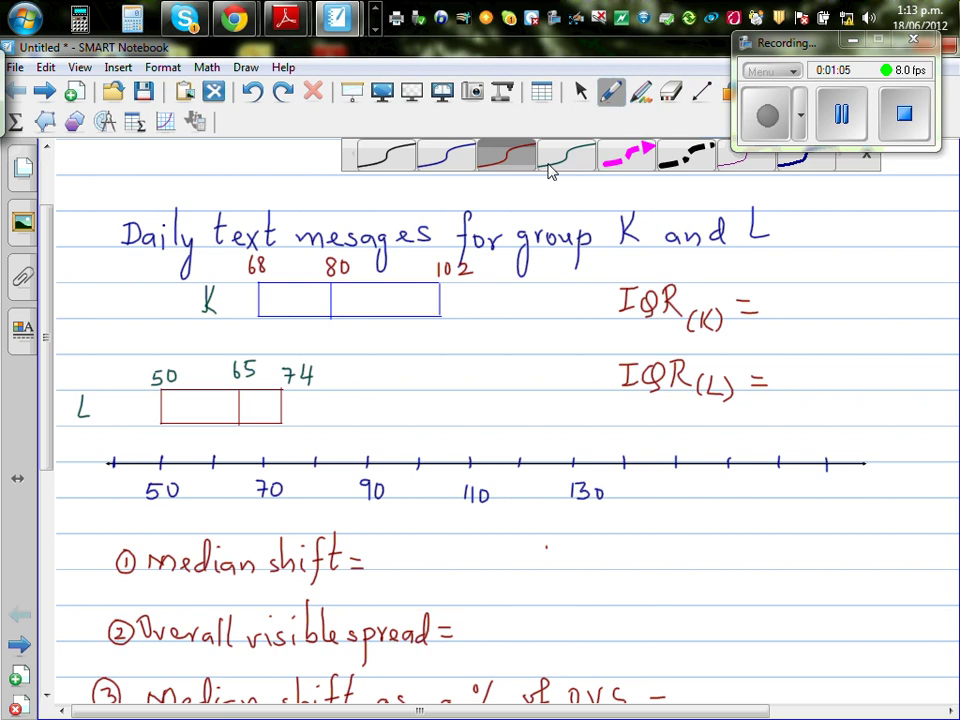
# - Write 80 − 65 = 15 in blue after 'Median shift =', erasing a mistaken 15
pyautogui.click(447, 157)
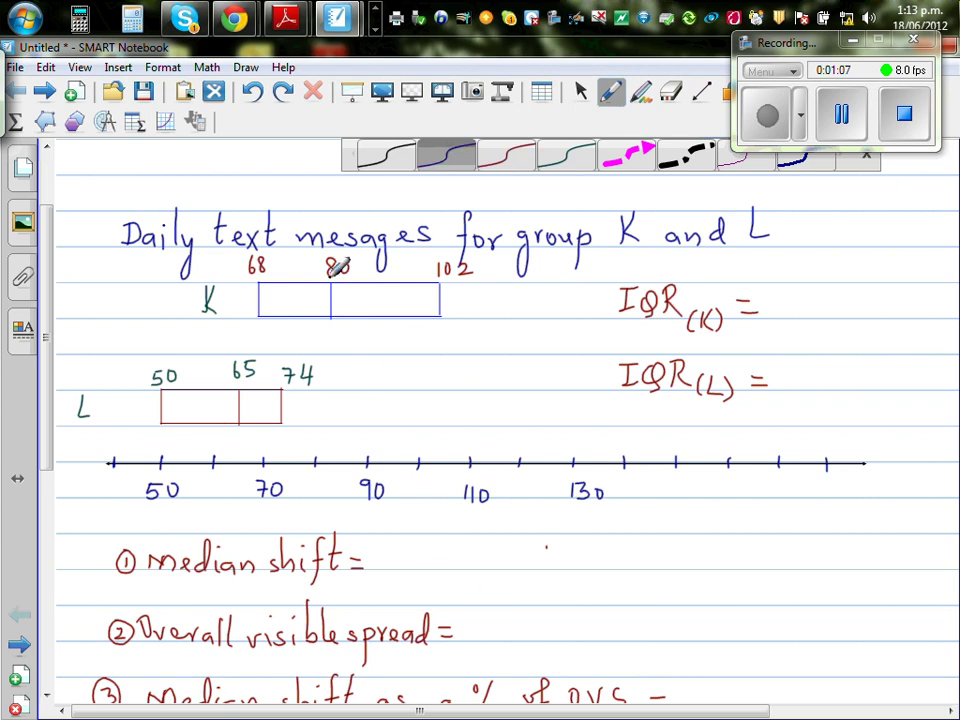
pyautogui.moveTo(411, 546)
pyautogui.mouseDown()
pyautogui.moveTo(412, 562)
pyautogui.moveTo(410, 546)
pyautogui.moveTo(484, 568)
pyautogui.mouseUp()
pyautogui.moveTo(502, 545); pyautogui.dragTo(500, 566)
pyautogui.moveTo(502, 545); pyautogui.dragTo(514, 543)
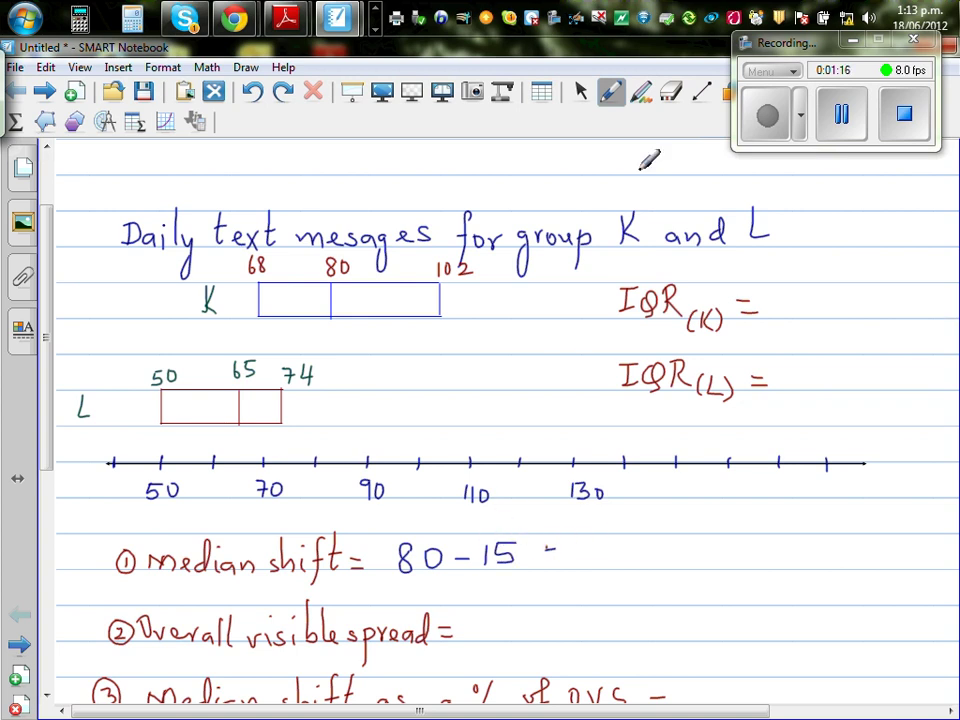
pyautogui.click(670, 91)
pyautogui.moveTo(521, 549)
pyautogui.mouseDown()
pyautogui.moveTo(493, 563)
pyautogui.moveTo(525, 517)
pyautogui.moveTo(500, 553)
pyautogui.moveTo(512, 550)
pyautogui.moveTo(515, 565)
pyautogui.moveTo(516, 543)
pyautogui.moveTo(612, 566)
pyautogui.mouseUp()
pyautogui.click(610, 91)
pyautogui.moveTo(617, 541); pyautogui.dragTo(630, 540)
# - Check 80 − 65 = 15 in the Casio emulator's RUN-MAT mode, then close it
pyautogui.click(83, 22)
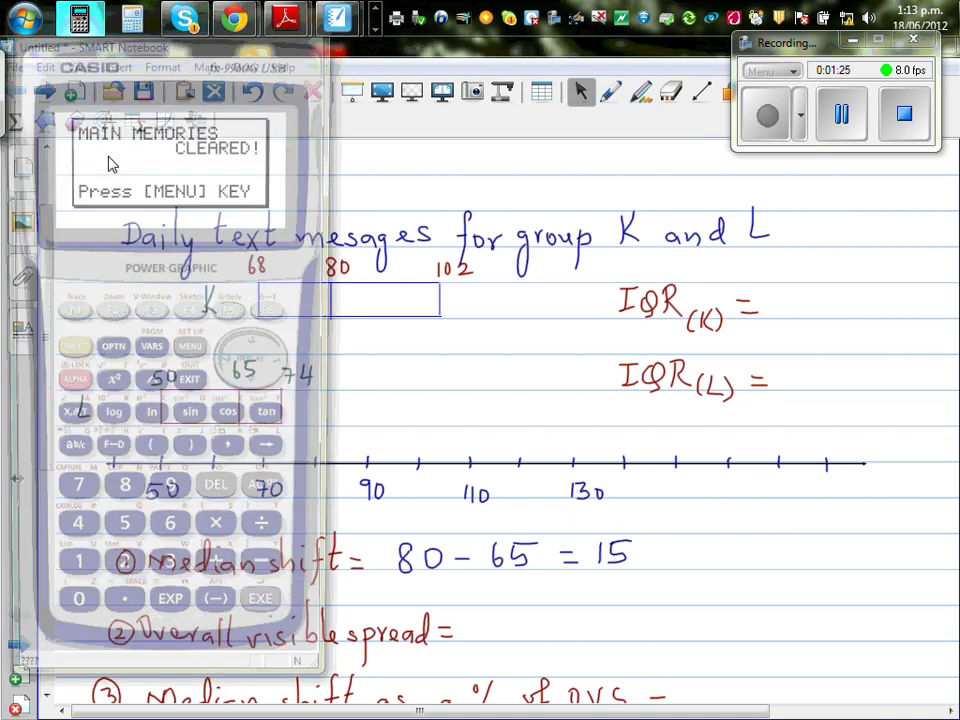
pyautogui.click(189, 355)
pyautogui.click(72, 582)
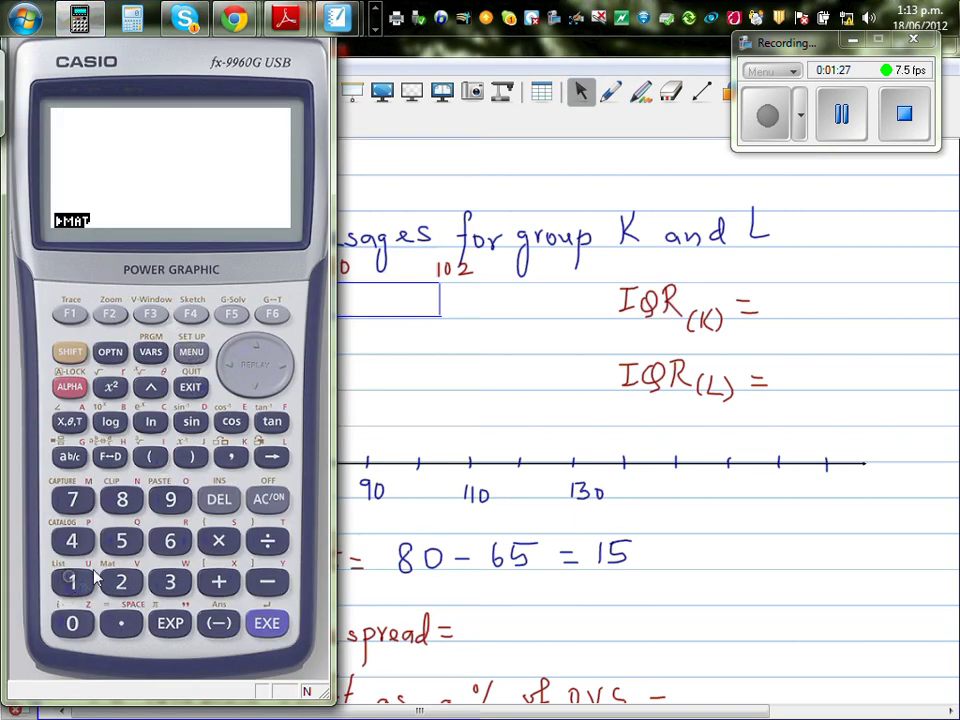
pyautogui.click(122, 499)
pyautogui.click(72, 622)
pyautogui.click(264, 581)
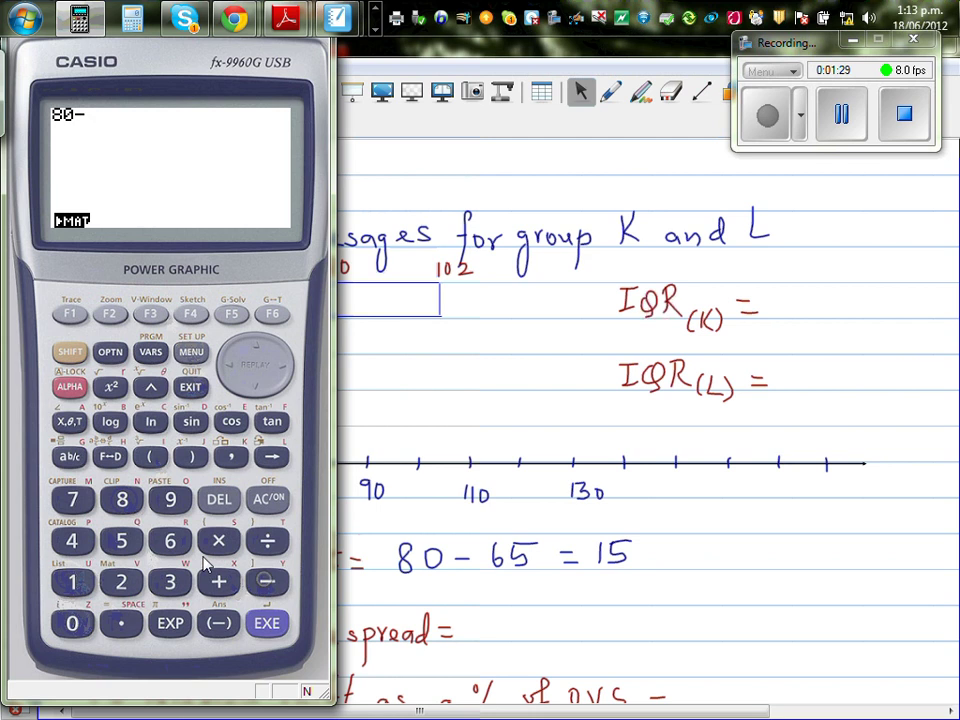
pyautogui.click(138, 545)
pyautogui.click(267, 622)
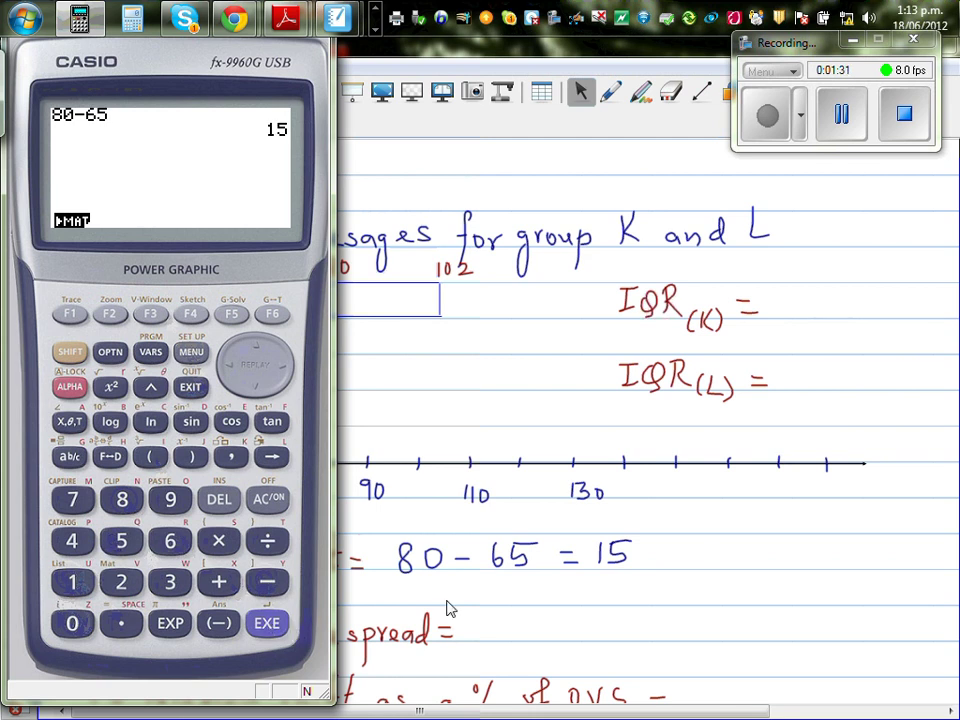
pyautogui.click(641, 615)
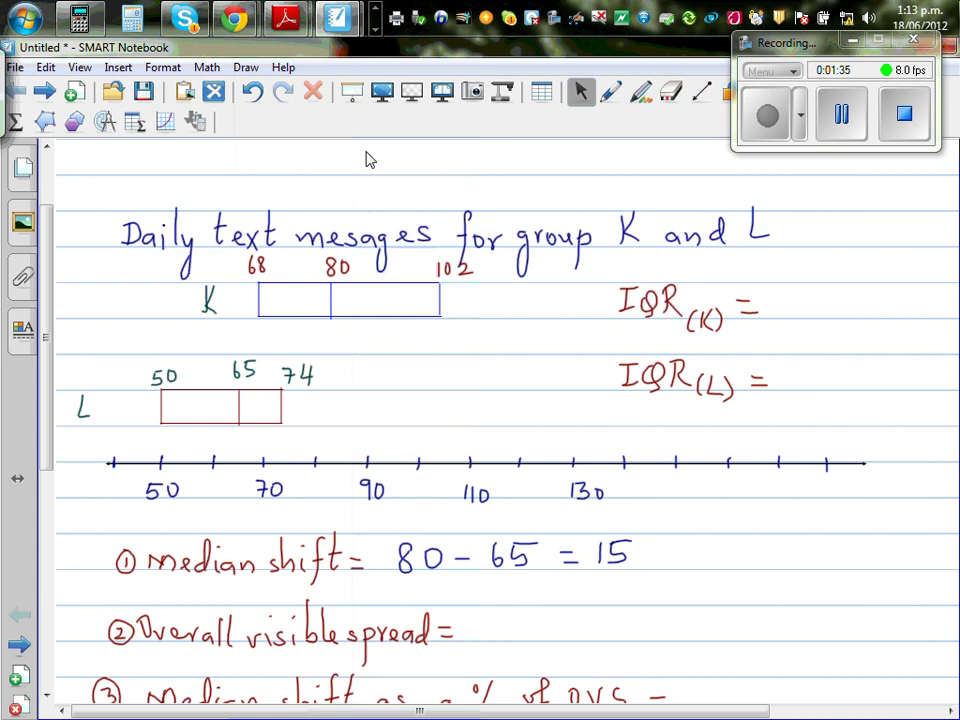
# - Write 'Sample=30' in black ink beside the title and draw a box around it
pyautogui.click(610, 96)
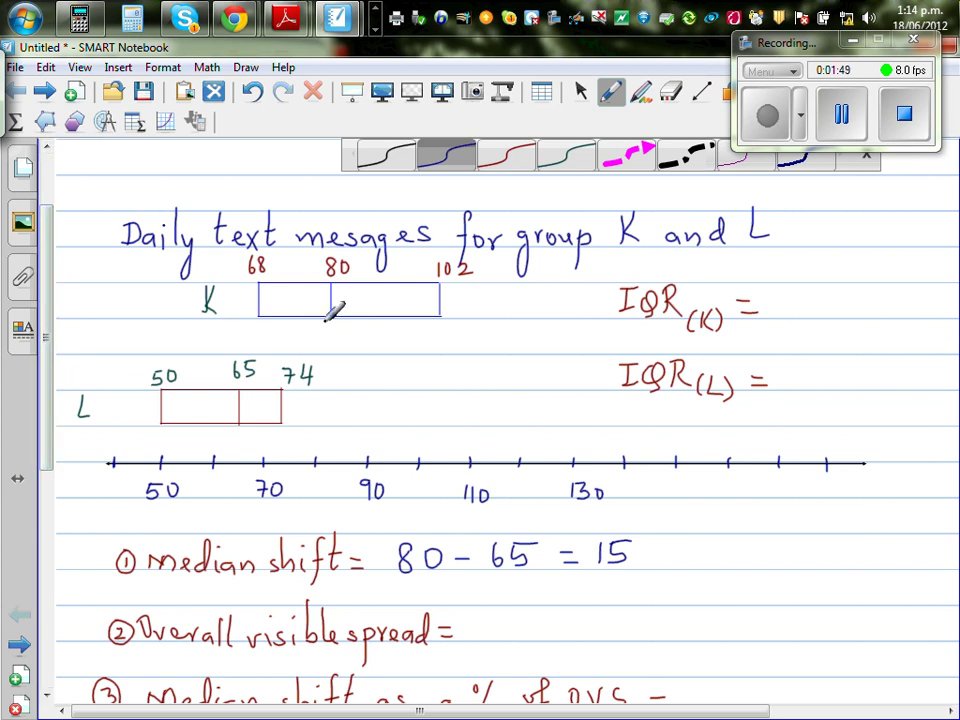
pyautogui.moveTo(43, 353); pyautogui.dragTo(43, 361)
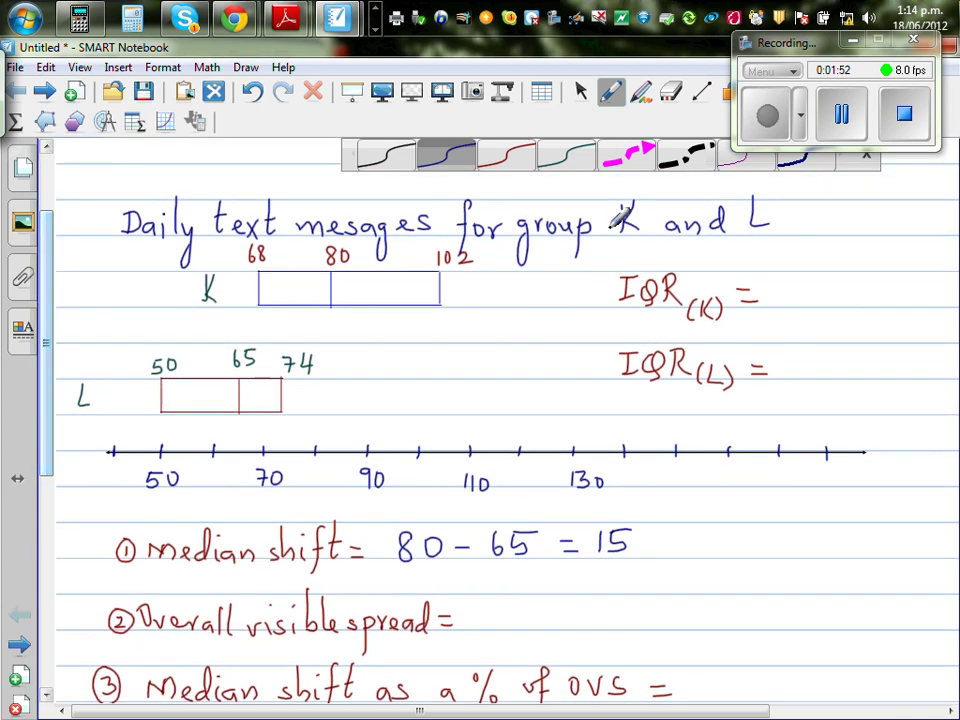
pyautogui.click(866, 165)
pyautogui.moveTo(785, 43)
pyautogui.mouseDown()
pyautogui.moveTo(826, 24)
pyautogui.moveTo(802, 34)
pyautogui.mouseUp()
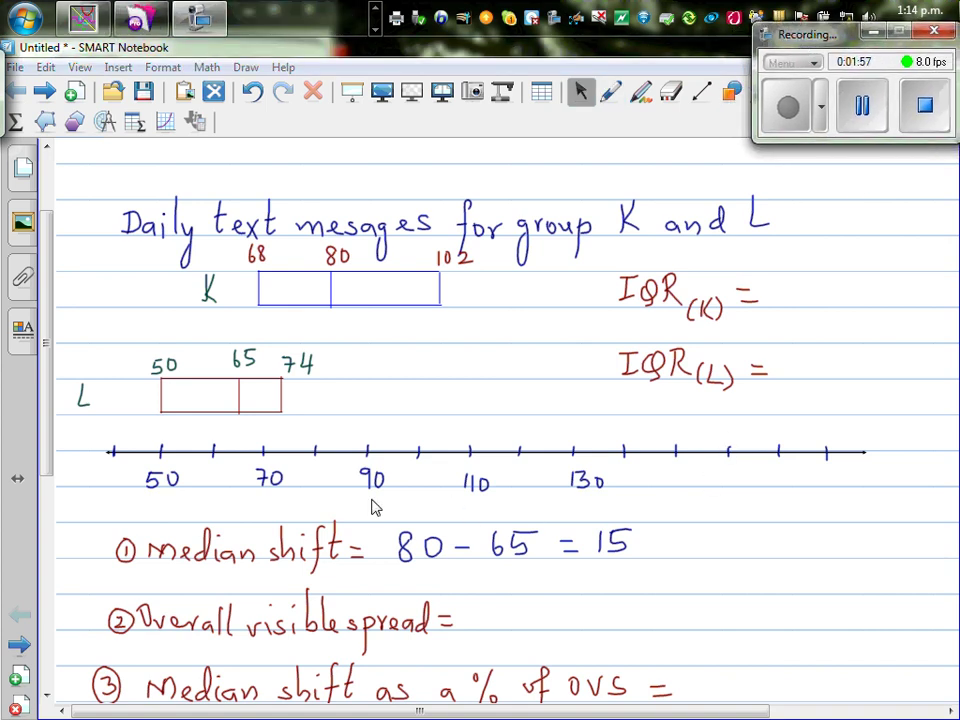
pyautogui.click(610, 91)
pyautogui.click(410, 163)
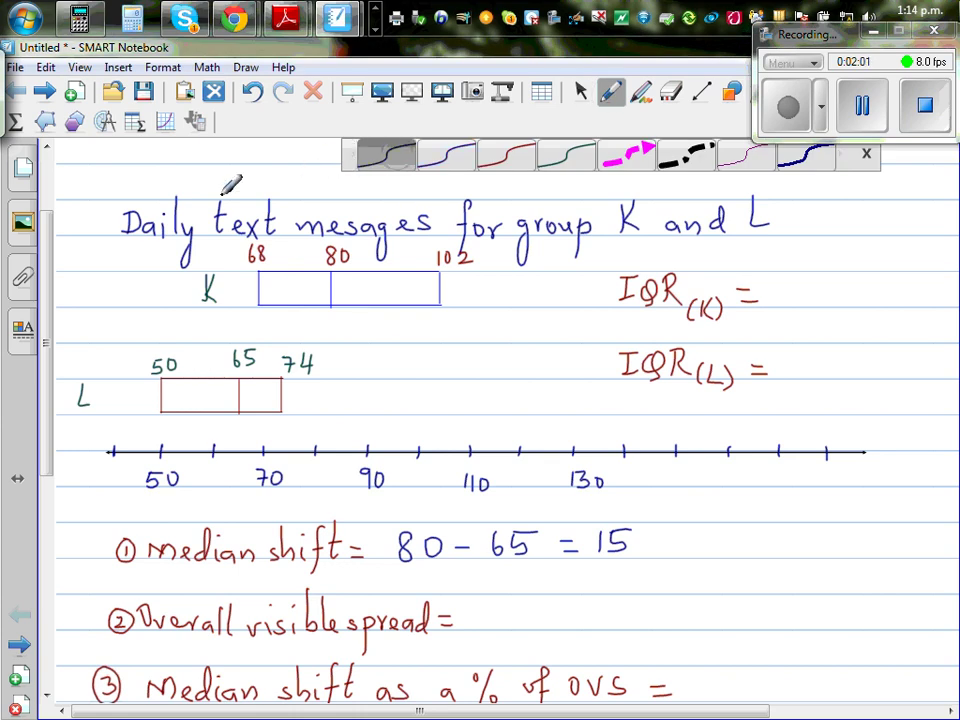
pyautogui.moveTo(820, 244)
pyautogui.mouseDown()
pyautogui.moveTo(866, 250)
pyautogui.moveTo(860, 284)
pyautogui.moveTo(872, 240)
pyautogui.moveTo(877, 260)
pyautogui.moveTo(933, 248)
pyautogui.mouseUp()
pyautogui.moveTo(797, 229)
pyautogui.mouseDown()
pyautogui.moveTo(797, 262)
pyautogui.moveTo(822, 281)
pyautogui.moveTo(935, 280)
pyautogui.moveTo(945, 265)
pyautogui.moveTo(940, 226)
pyautogui.moveTo(803, 226)
pyautogui.mouseUp()
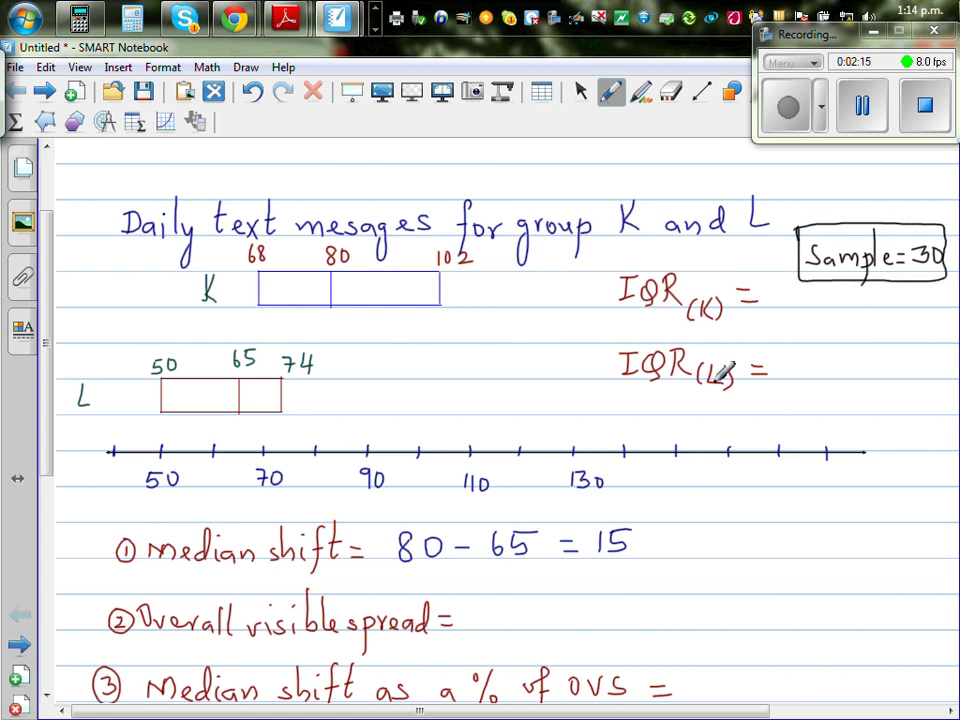
# - Add an arrowhead labelled 'text' to the number line and write 'text' after 15
pyautogui.click(612, 93)
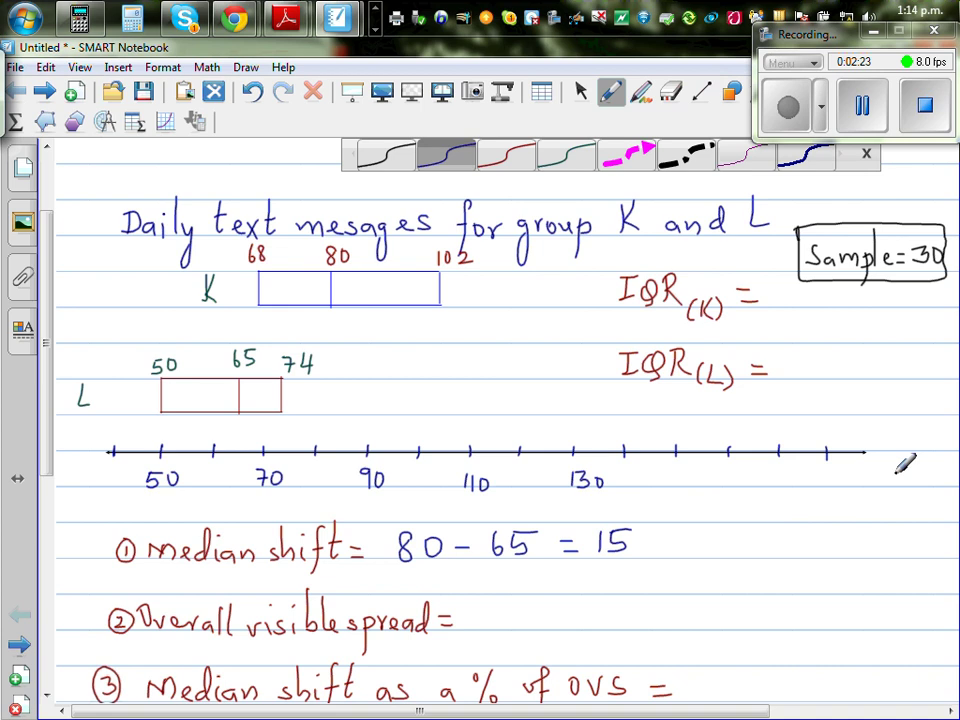
pyautogui.moveTo(855, 447)
pyautogui.mouseDown()
pyautogui.moveTo(855, 477)
pyautogui.moveTo(890, 494)
pyautogui.moveTo(902, 474)
pyautogui.mouseUp()
pyautogui.moveTo(652, 528)
pyautogui.mouseDown()
pyautogui.moveTo(650, 552)
pyautogui.moveTo(662, 538)
pyautogui.moveTo(702, 556)
pyautogui.mouseUp()
pyautogui.moveTo(702, 542)
pyautogui.mouseDown()
pyautogui.moveTo(689, 557)
pyautogui.moveTo(705, 555)
pyautogui.mouseUp()
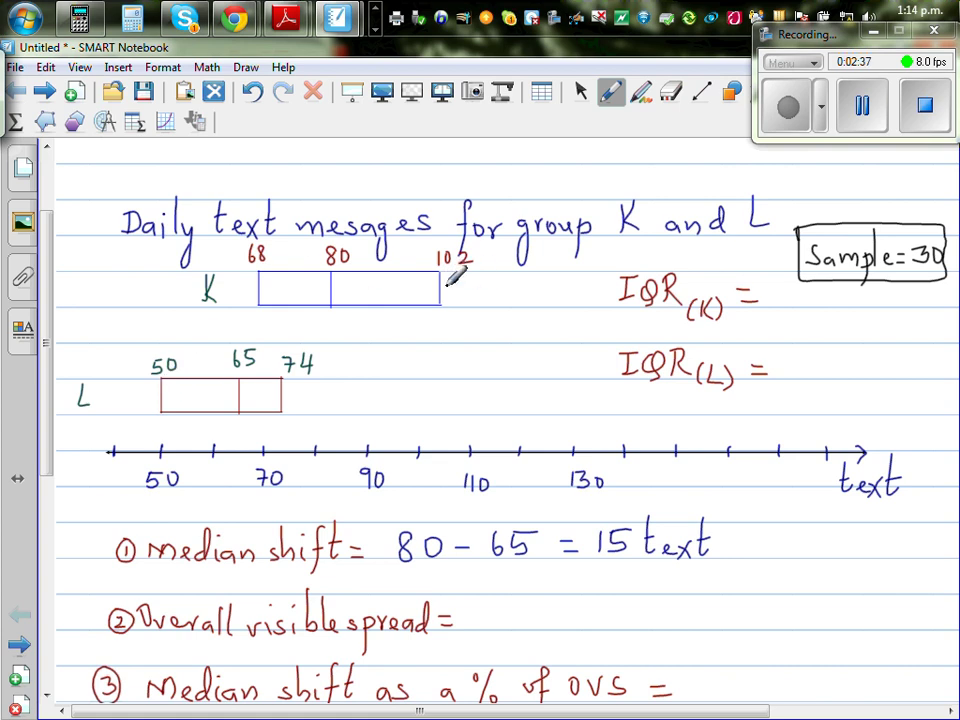
# - Draw dashed blue vertical lines at 50 and 102 through both box plots
pyautogui.click(702, 90)
pyautogui.click(538, 160)
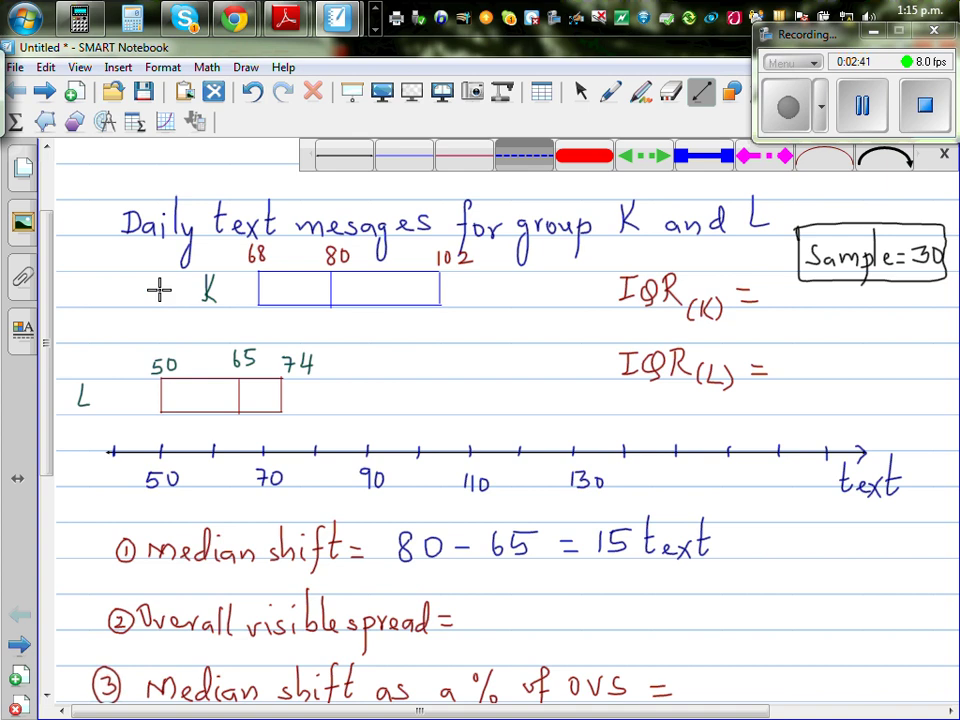
pyautogui.moveTo(161, 272); pyautogui.dragTo(161, 362)
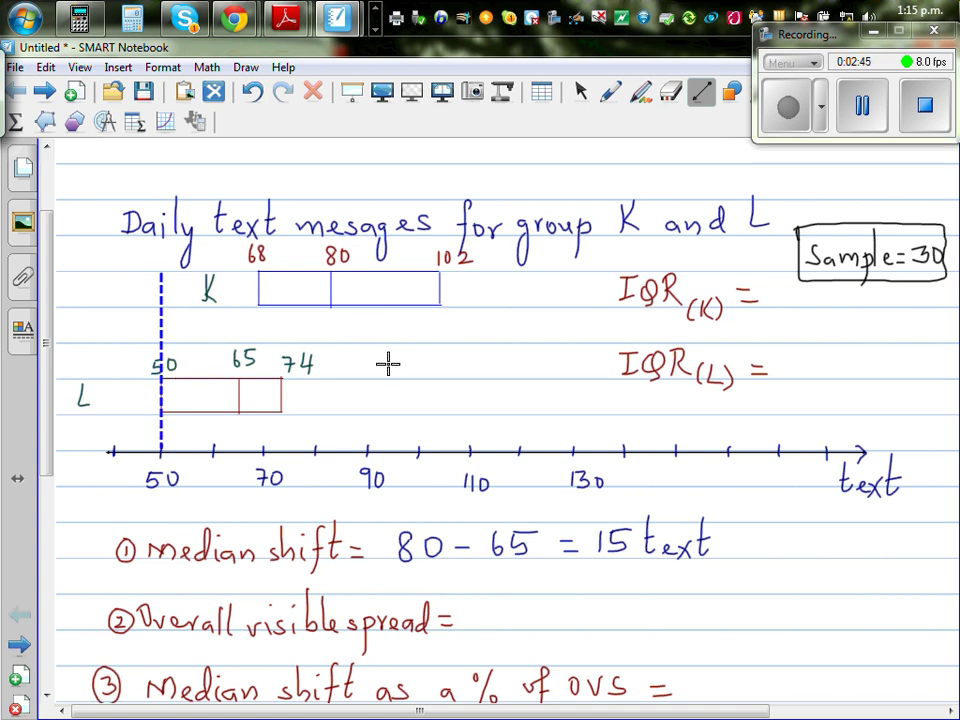
pyautogui.moveTo(444, 230); pyautogui.dragTo(440, 449)
pyautogui.click(580, 90)
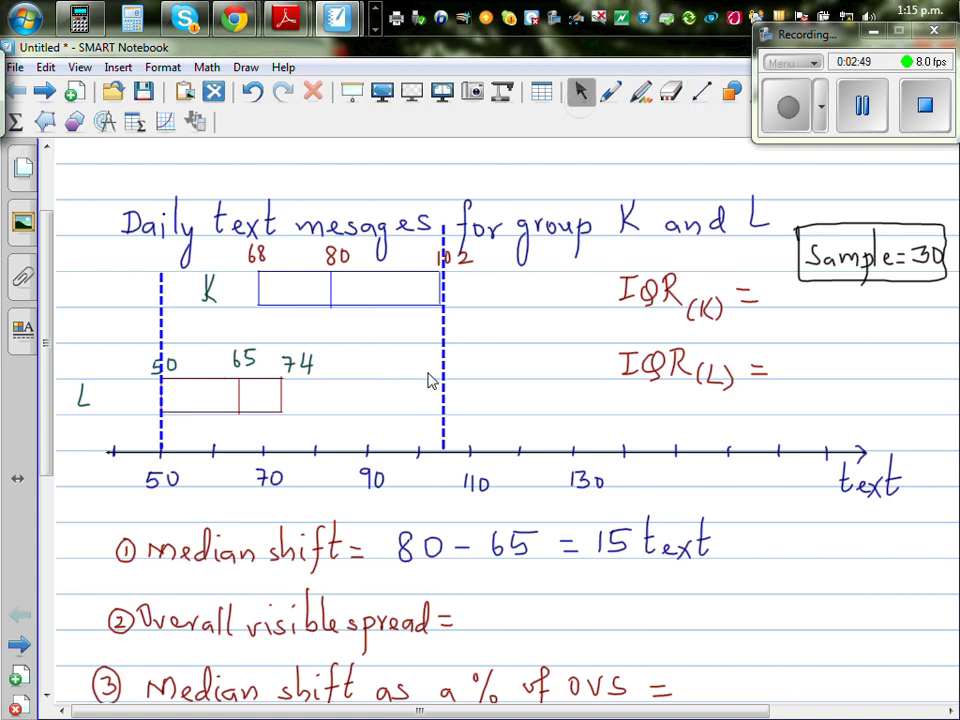
pyautogui.moveTo(444, 359); pyautogui.dragTo(441, 360)
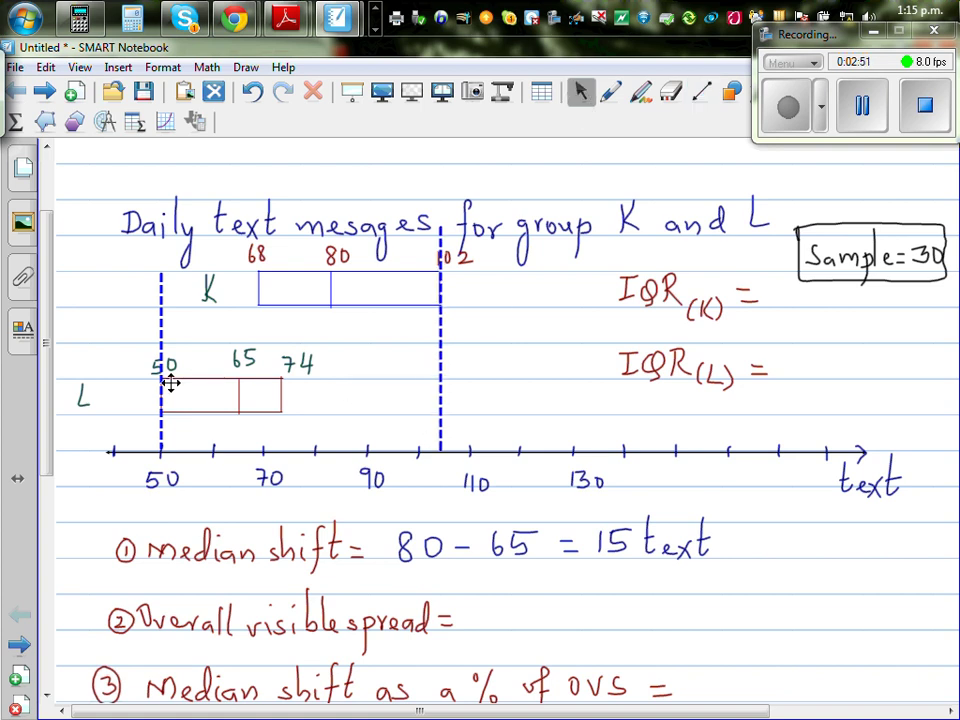
# - Start a red spread bracket between the dashed lines under K
pyautogui.click(609, 92)
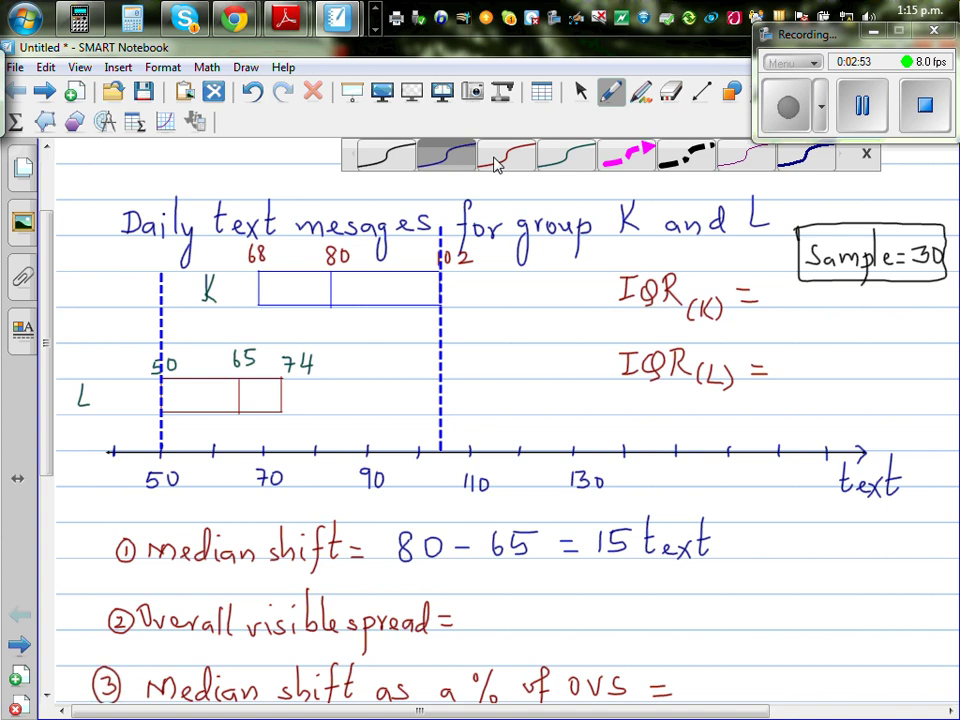
pyautogui.click(495, 165)
pyautogui.moveTo(162, 328)
pyautogui.mouseDown()
pyautogui.moveTo(310, 330)
pyautogui.moveTo(318, 314)
pyautogui.moveTo(328, 322)
pyautogui.moveTo(314, 330)
pyautogui.moveTo(440, 321)
pyautogui.mouseUp()
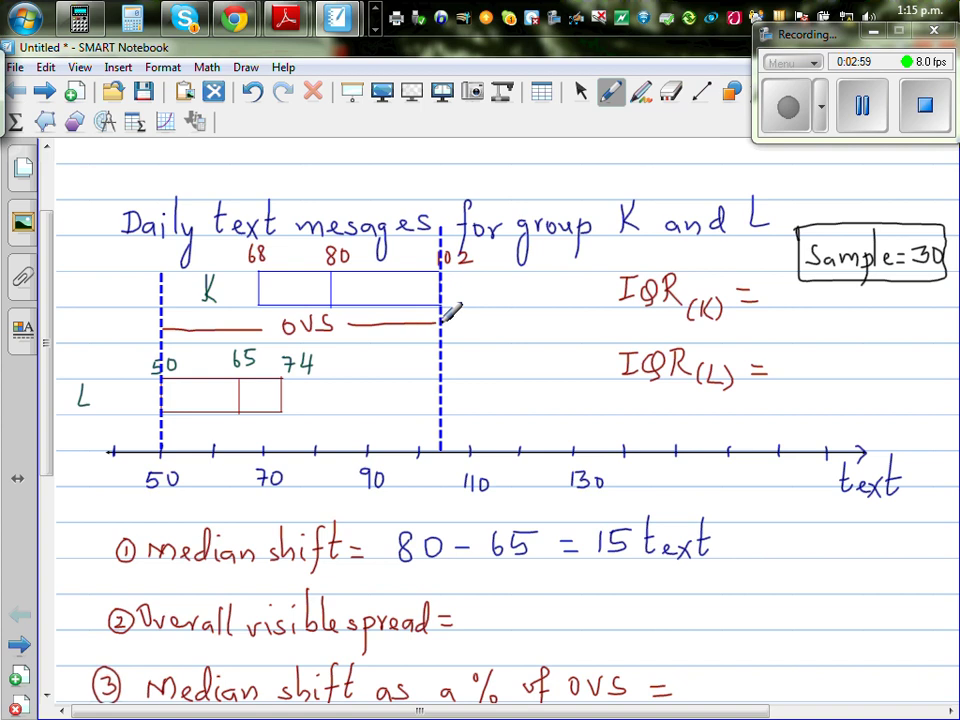
# - Write 102 − 50 = 52 text in blue after 'Overall visible spread ='
pyautogui.click(612, 91)
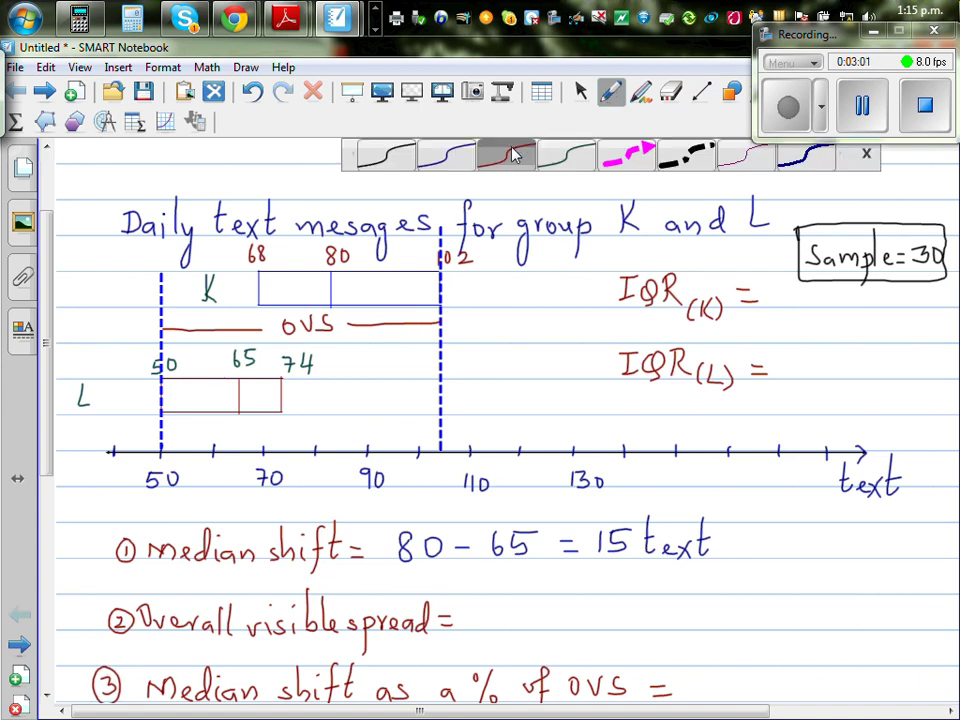
pyautogui.click(440, 163)
pyautogui.moveTo(477, 609)
pyautogui.mouseDown()
pyautogui.moveTo(476, 627)
pyautogui.moveTo(497, 625)
pyautogui.moveTo(501, 611)
pyautogui.moveTo(520, 628)
pyautogui.moveTo(561, 617)
pyautogui.moveTo(576, 624)
pyautogui.mouseUp()
pyautogui.moveTo(577, 604)
pyautogui.mouseDown()
pyautogui.moveTo(682, 609)
pyautogui.moveTo(689, 619)
pyautogui.moveTo(692, 600)
pyautogui.moveTo(708, 602)
pyautogui.moveTo(713, 624)
pyautogui.moveTo(765, 604)
pyautogui.moveTo(754, 606)
pyautogui.moveTo(814, 621)
pyautogui.mouseUp()
pyautogui.moveTo(814, 604)
pyautogui.mouseDown()
pyautogui.moveTo(799, 622)
pyautogui.moveTo(820, 621)
pyautogui.mouseUp()
pyautogui.moveTo(810, 603); pyautogui.dragTo(832, 601)
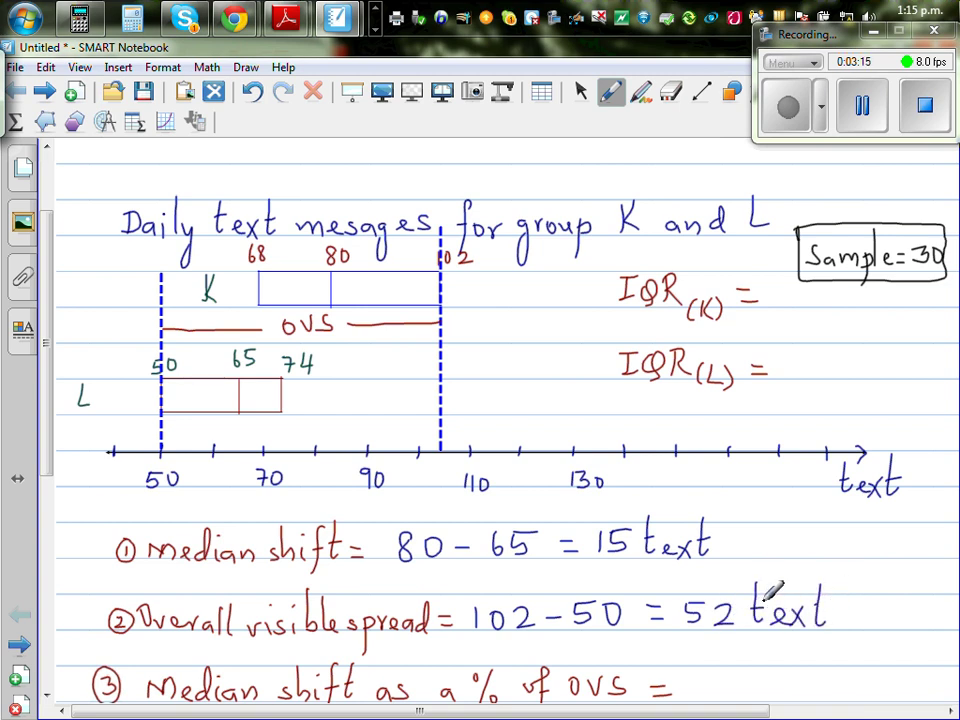
# - Scroll down and write 15/52 = on line ③
pyautogui.moveTo(45, 418); pyautogui.dragTo(48, 445)
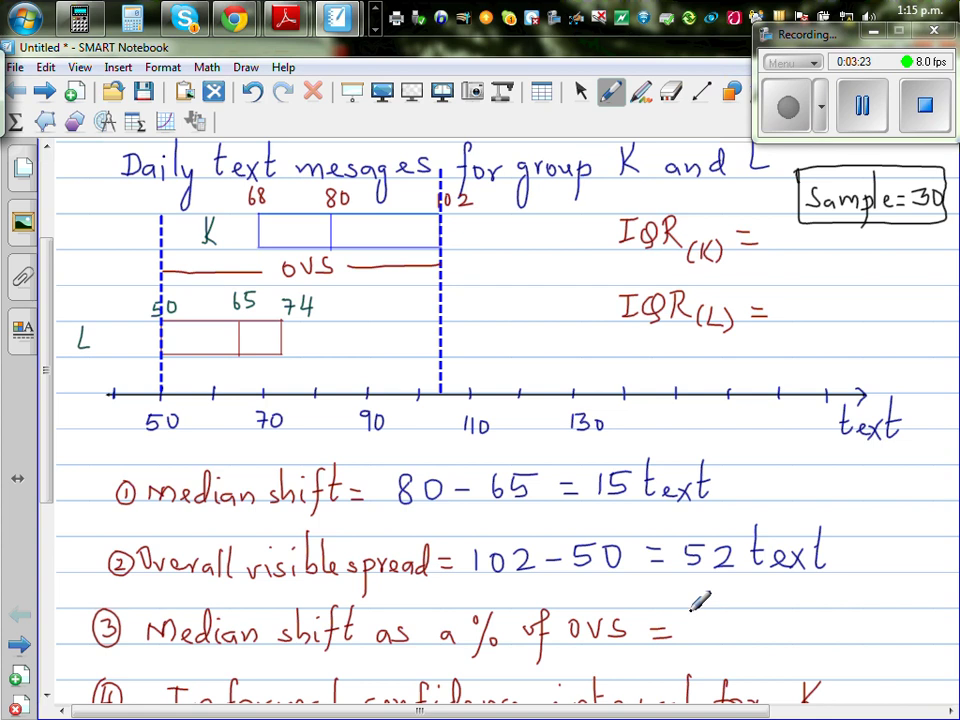
pyautogui.moveTo(700, 598)
pyautogui.mouseDown()
pyautogui.moveTo(699, 616)
pyautogui.moveTo(709, 616)
pyautogui.moveTo(727, 597)
pyautogui.moveTo(728, 620)
pyautogui.moveTo(707, 641)
pyautogui.moveTo(716, 628)
pyautogui.moveTo(745, 640)
pyautogui.mouseUp()
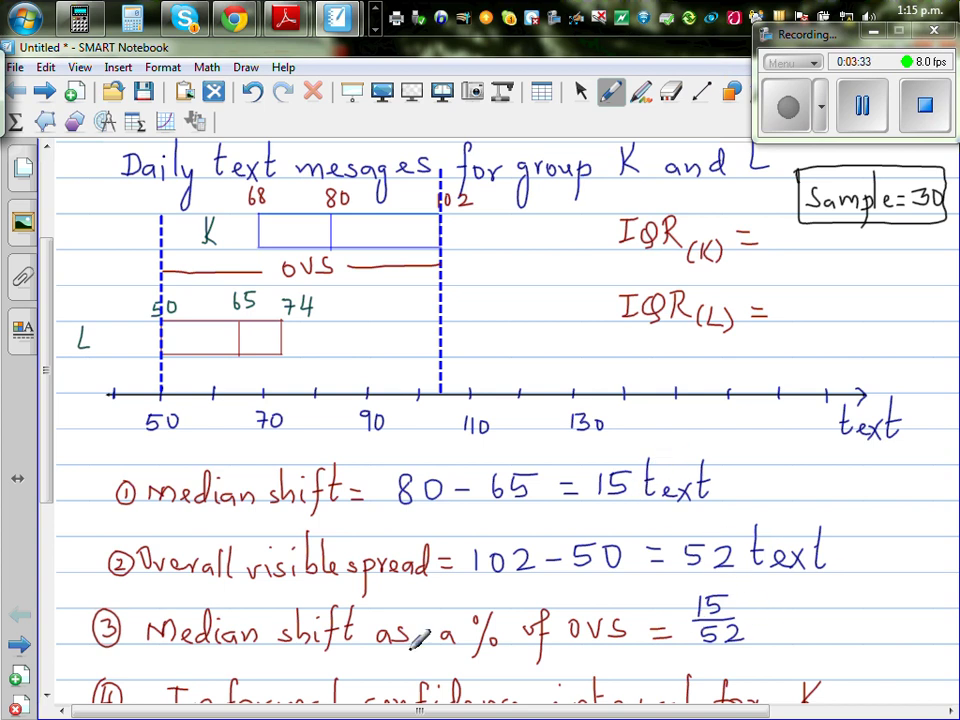
pyautogui.moveTo(758, 610)
pyautogui.mouseDown()
pyautogui.moveTo(776, 609)
pyautogui.moveTo(776, 619)
pyautogui.mouseUp()
# - Compute 15 ÷ 52 in the Casio emulator after clearing the display
pyautogui.click(78, 17)
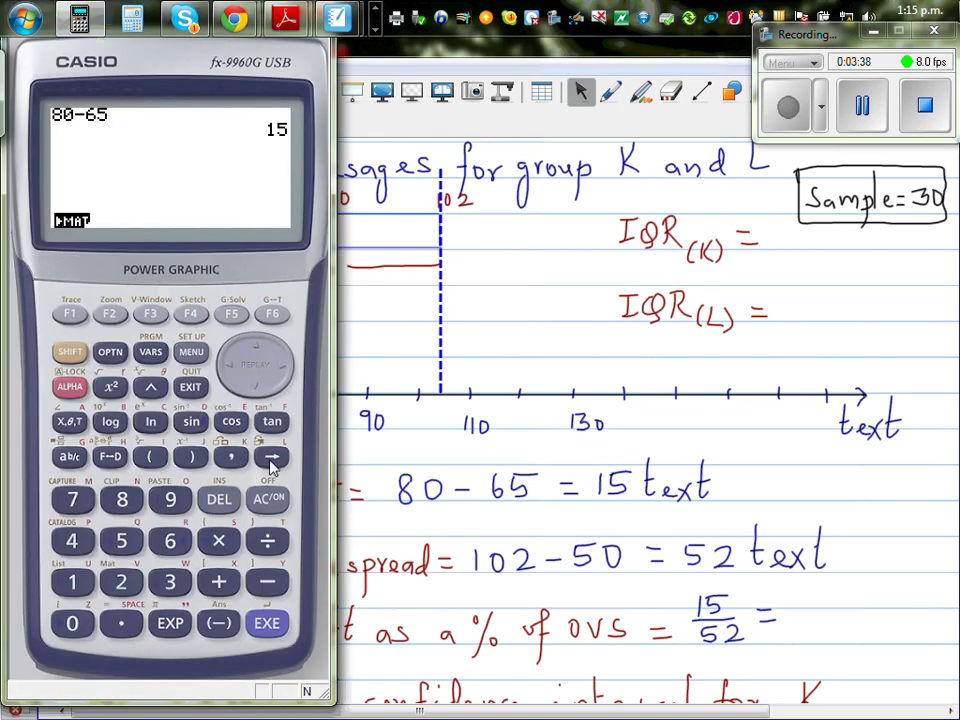
pyautogui.click(268, 498)
pyautogui.click(75, 580)
pyautogui.click(125, 542)
pyautogui.click(264, 541)
pyautogui.click(121, 541)
pyautogui.click(121, 582)
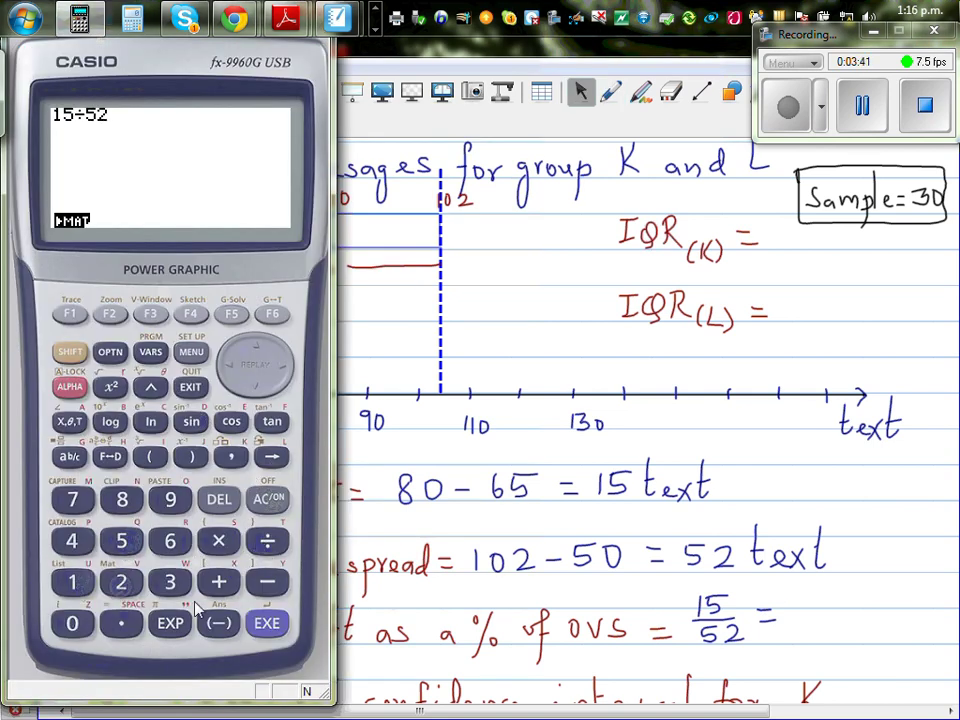
pyautogui.click(267, 623)
# - Multiply the answer by 100 to get 28.84615385, then return to SMART Notebook
pyautogui.click(218, 545)
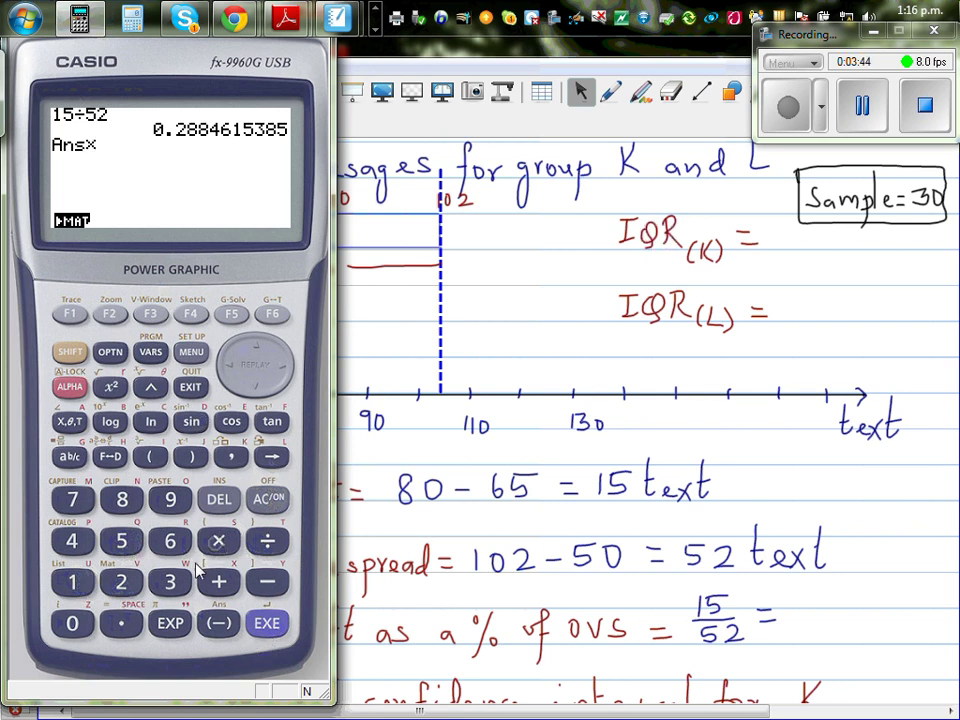
pyautogui.click(72, 582)
pyautogui.click(74, 623)
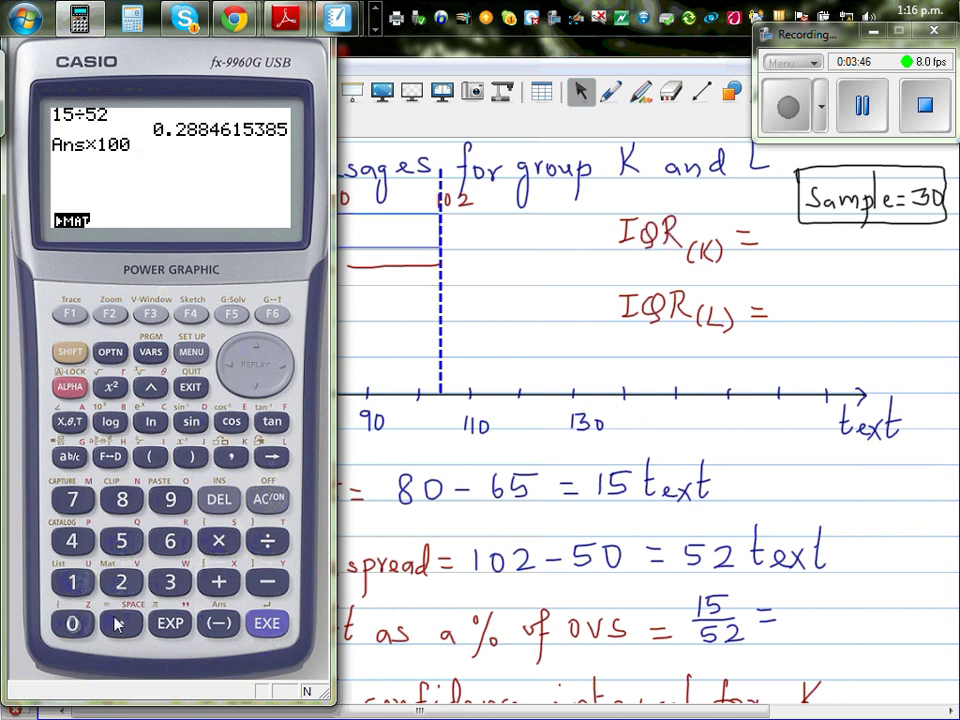
pyautogui.click(267, 623)
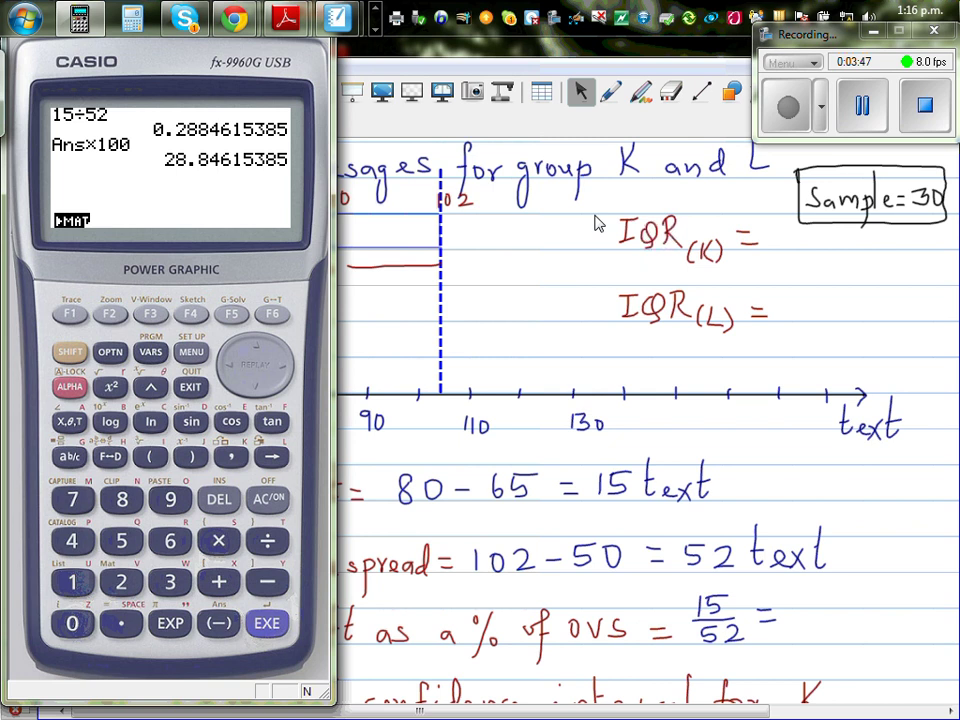
pyautogui.click(610, 95)
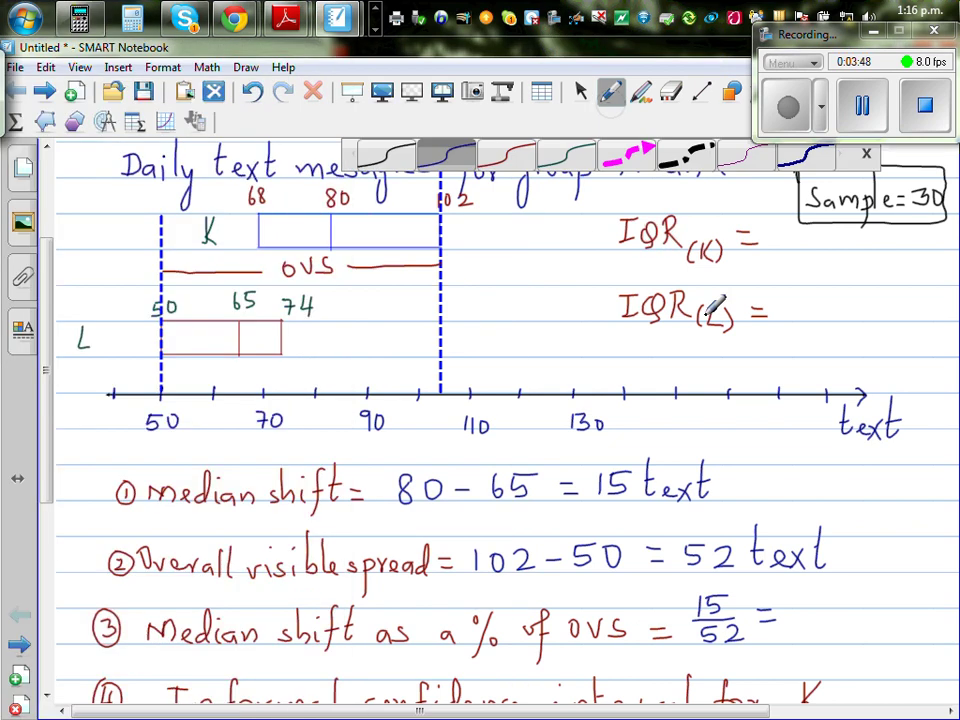
# - Replace the '=' after 15/52 with ≈ 29% and scroll down to item ④
pyautogui.click(670, 92)
pyautogui.moveTo(763, 603); pyautogui.dragTo(707, 621)
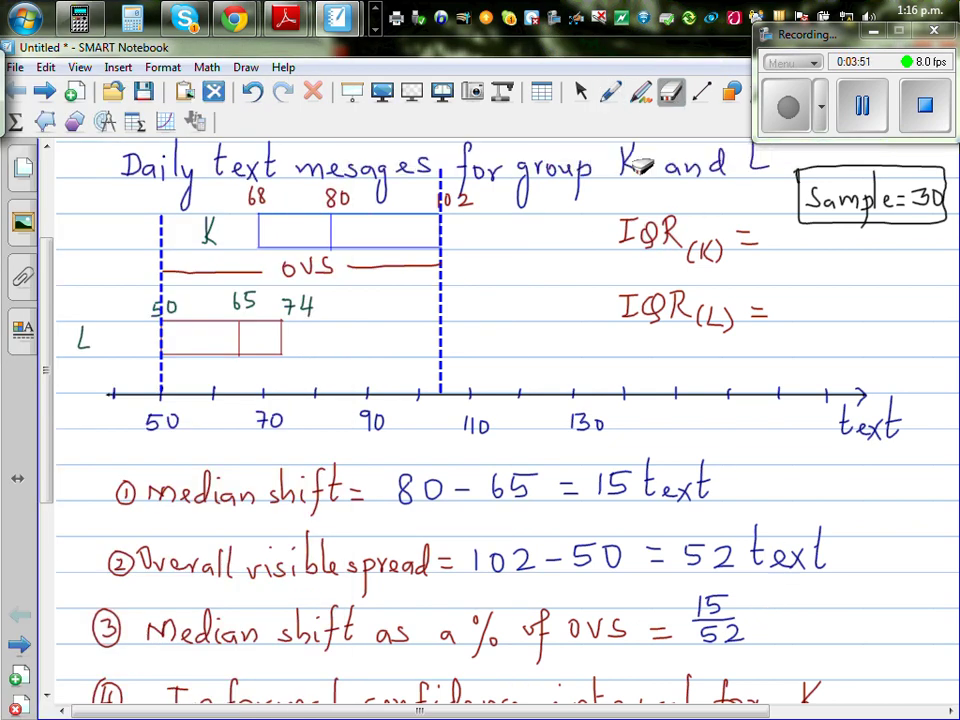
pyautogui.click(611, 92)
pyautogui.moveTo(765, 609)
pyautogui.mouseDown()
pyautogui.moveTo(779, 605)
pyautogui.moveTo(790, 630)
pyautogui.moveTo(840, 612)
pyautogui.moveTo(838, 628)
pyautogui.moveTo(866, 610)
pyautogui.moveTo(866, 627)
pyautogui.moveTo(884, 625)
pyautogui.mouseUp()
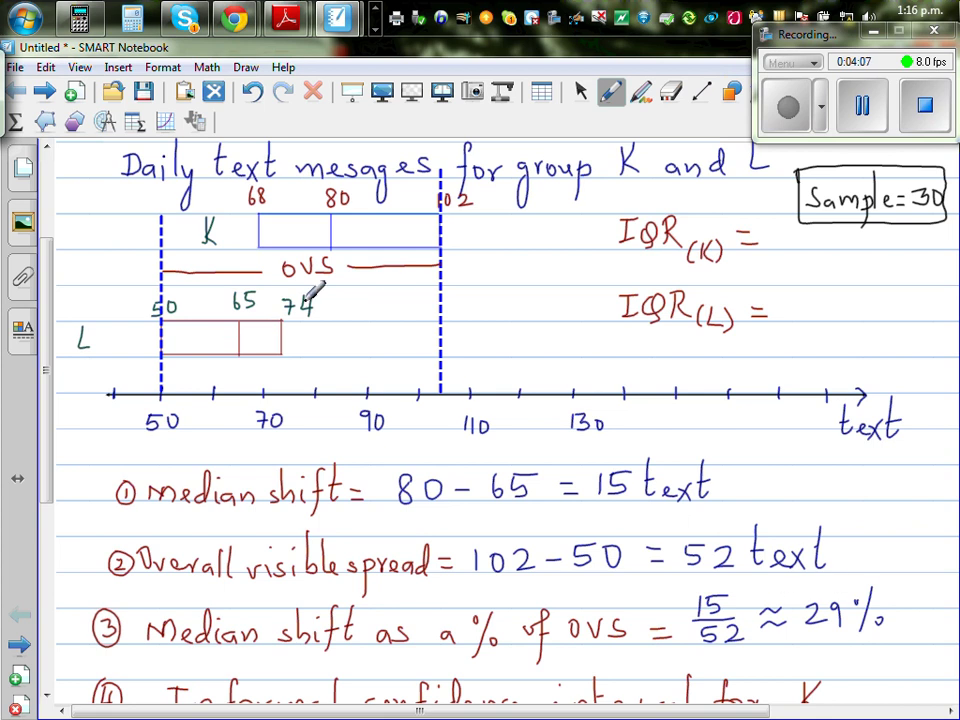
pyautogui.moveTo(48, 295); pyautogui.dragTo(48, 319)
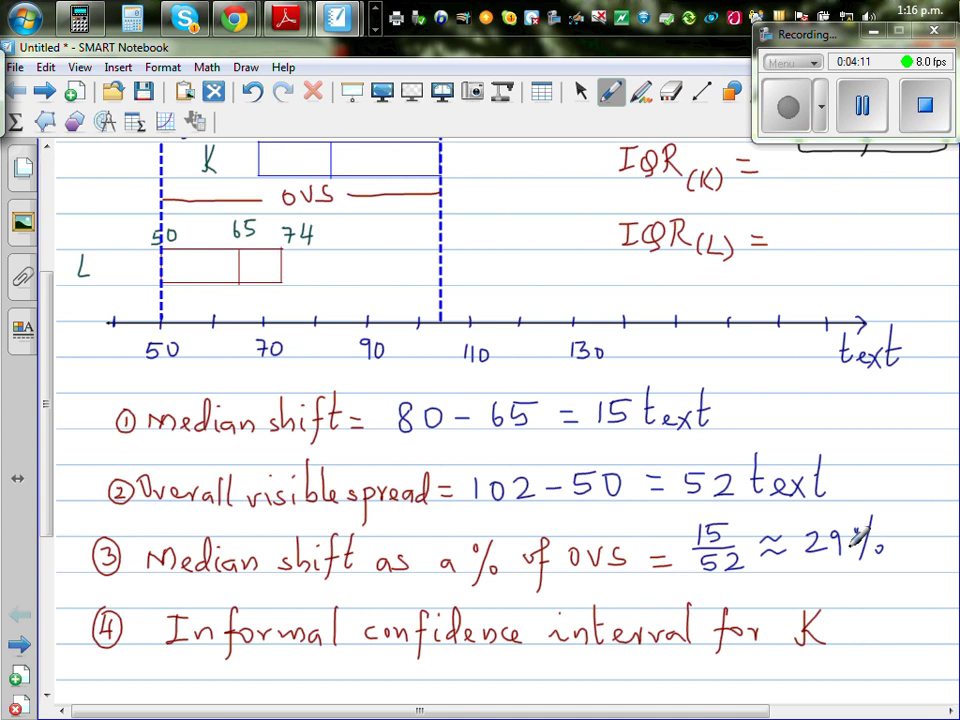